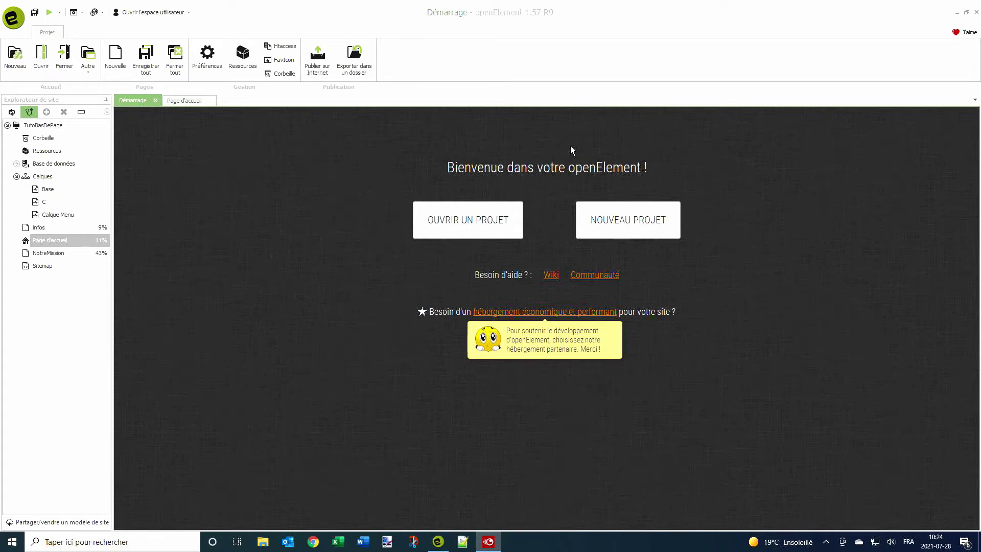
Step: Open the Base layer's page sections and set the main section's element positioning to Relative (de type traitement de textes) with automatic size
{"action": "left_click", "coordinate": [185, 101]}
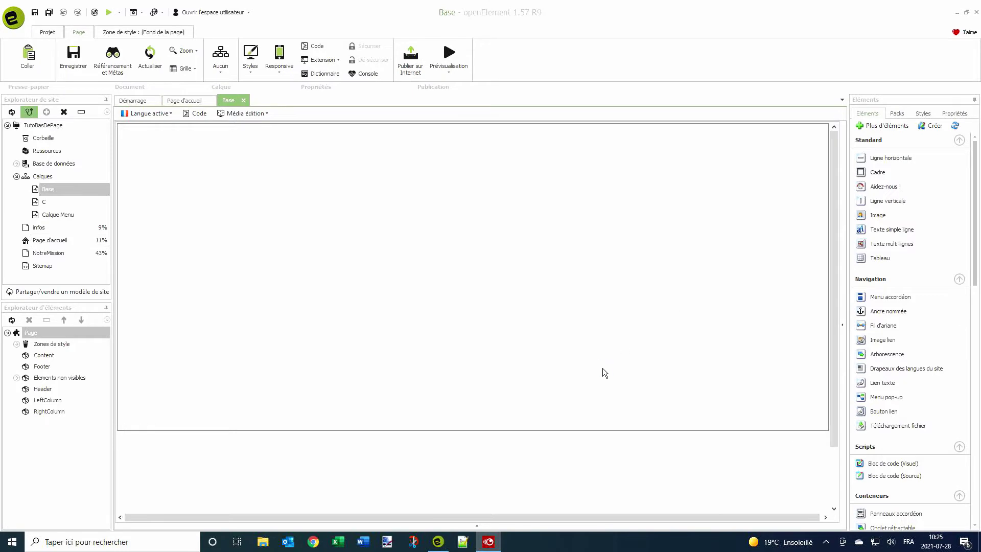
{"action": "left_click", "coordinate": [602, 368]}
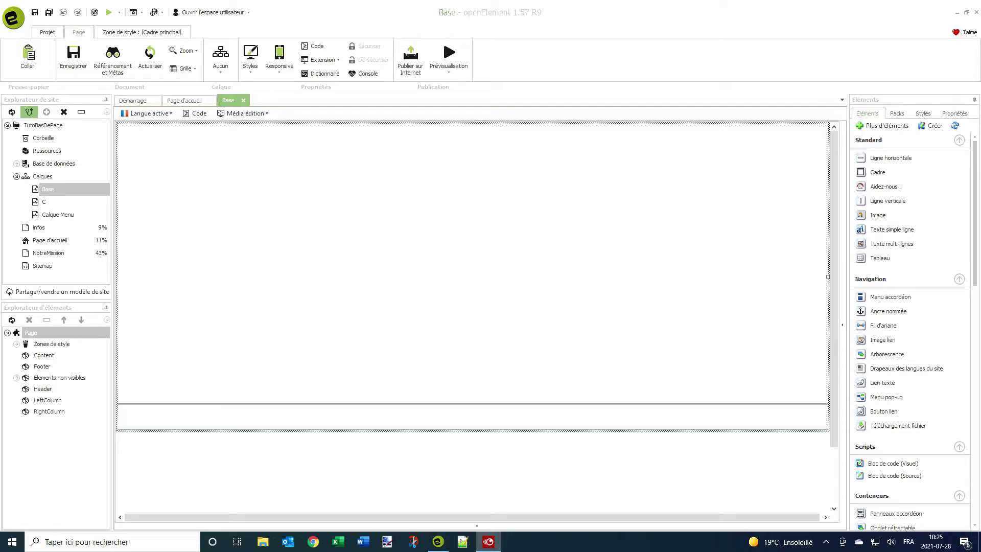
{"action": "left_click", "coordinate": [279, 59]}
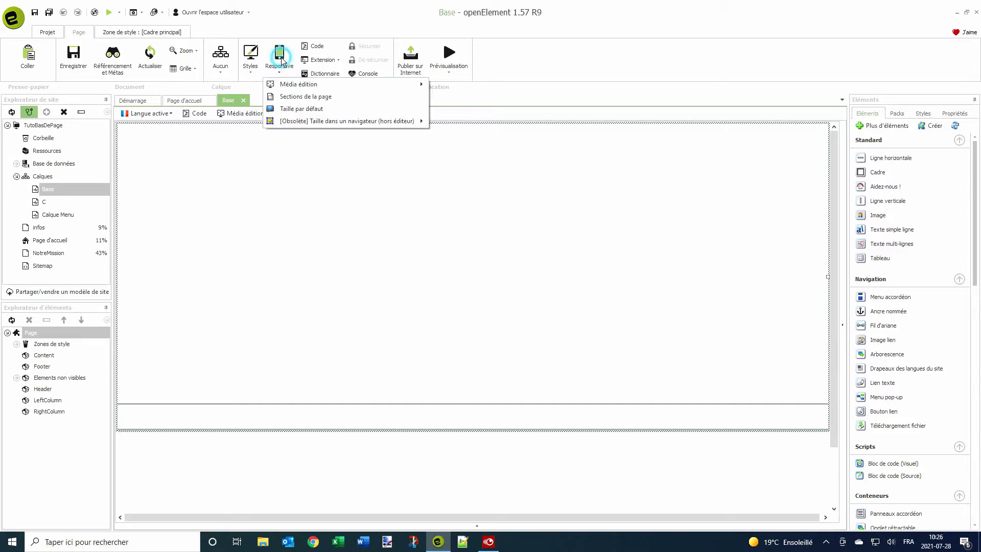
{"action": "left_click", "coordinate": [295, 96]}
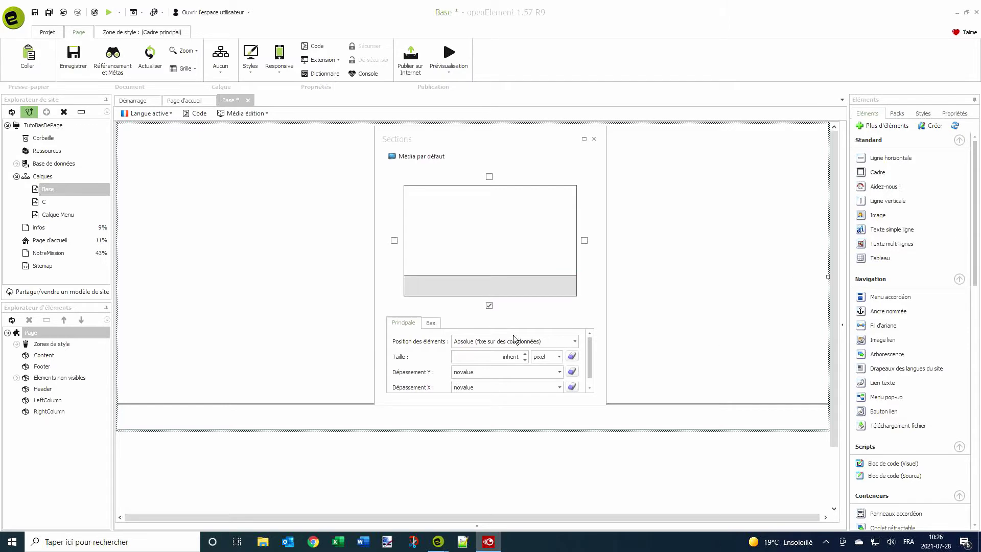
{"action": "left_click", "coordinate": [498, 340]}
{"action": "left_click", "coordinate": [482, 360]}
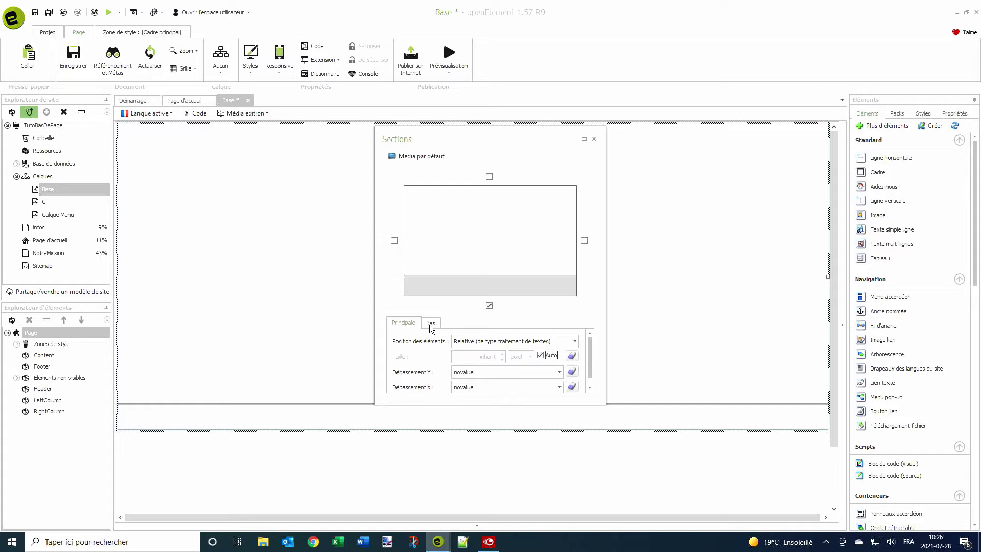
Step: Set the Base layer's bottom section to relative element positioning with automatic size
{"action": "left_click", "coordinate": [430, 323]}
{"action": "left_click", "coordinate": [490, 342]}
{"action": "left_click", "coordinate": [488, 359]}
{"action": "left_click", "coordinate": [540, 355]}
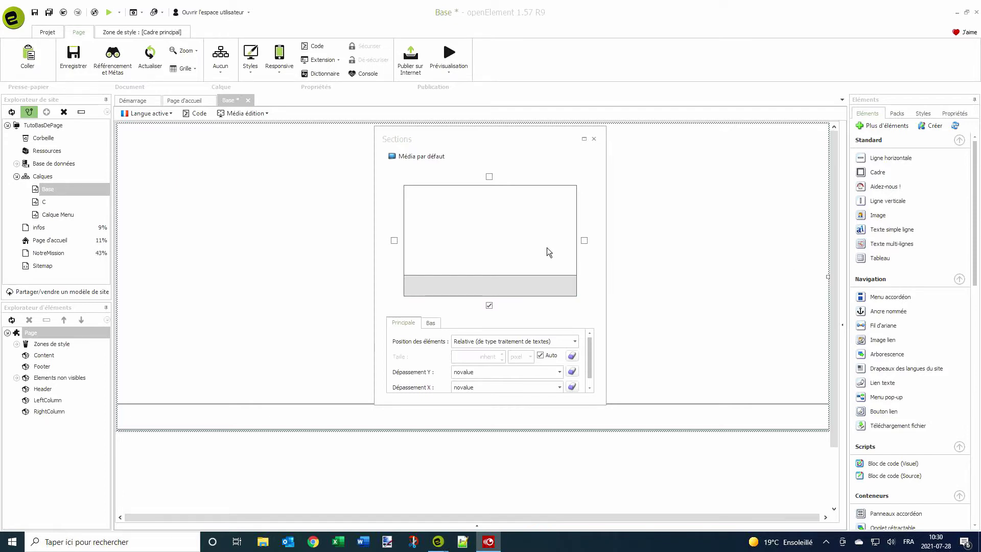
Step: Enable the Base layer's top section with absolute element positioning and a size of 60 pixels, and save the layer
{"action": "left_click", "coordinate": [489, 176]}
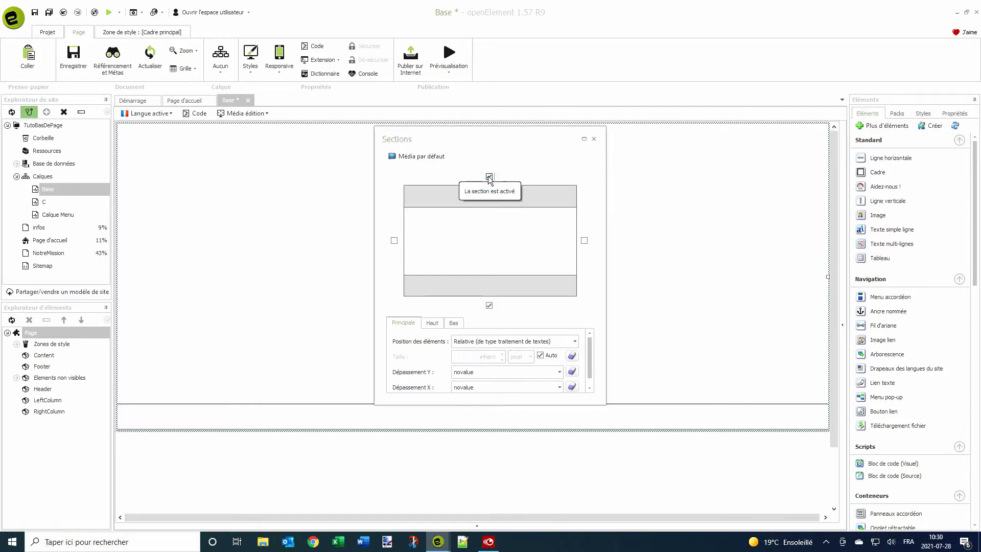
{"action": "left_click", "coordinate": [466, 195]}
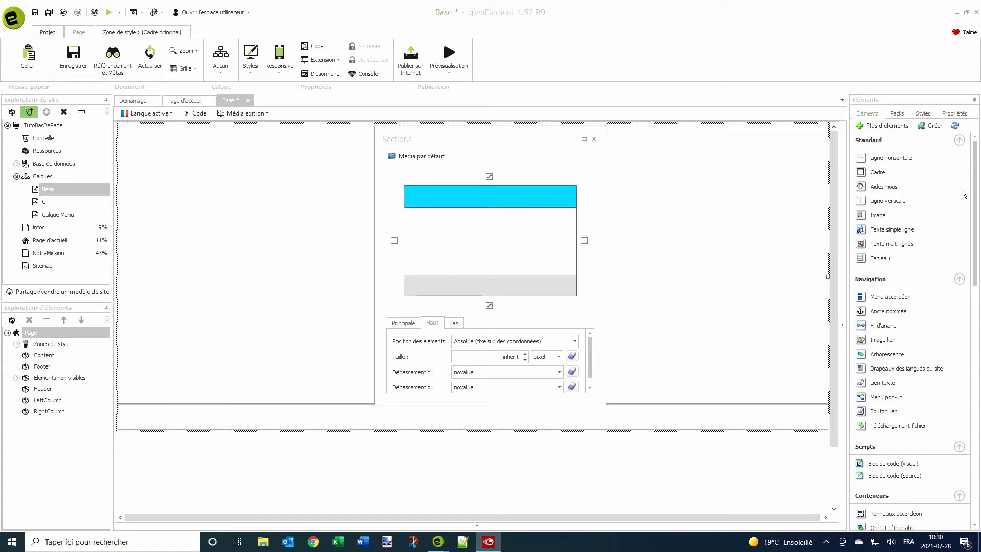
{"action": "left_click", "coordinate": [490, 341]}
{"action": "left_click", "coordinate": [490, 352]}
{"action": "left_click", "coordinate": [499, 357]}
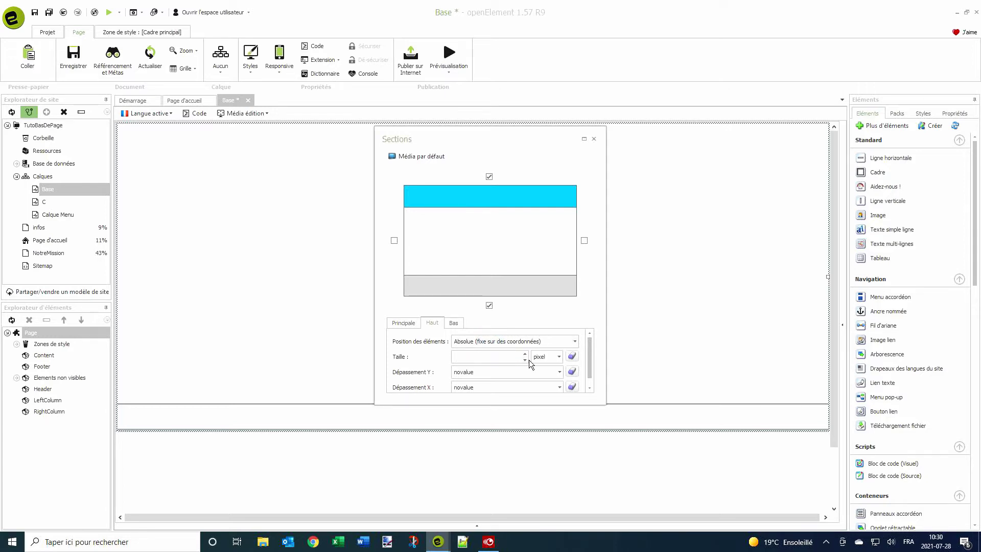
{"action": "type", "text": "60."}
{"action": "left_click", "coordinate": [594, 140]}
{"action": "key", "text": "F9"}
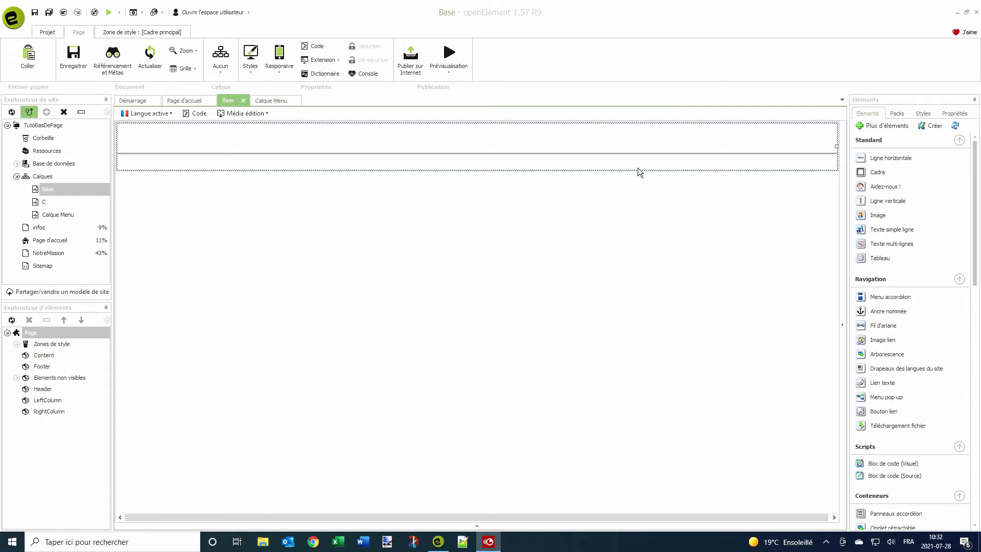
{"action": "left_click", "coordinate": [35, 13]}
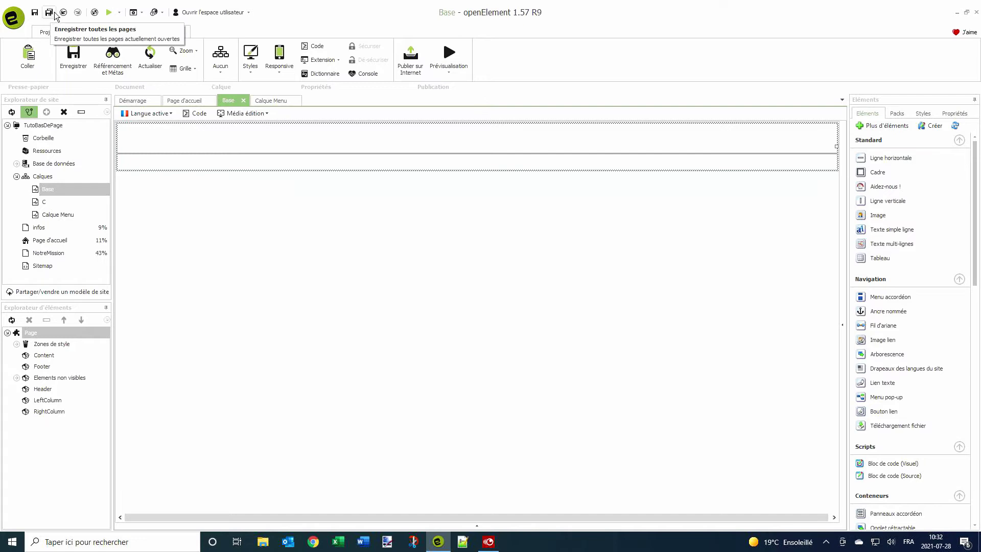
Step: On Calque Menu, move the navigation menu panel up into the page's top section and save all pages
{"action": "left_click", "coordinate": [266, 101]}
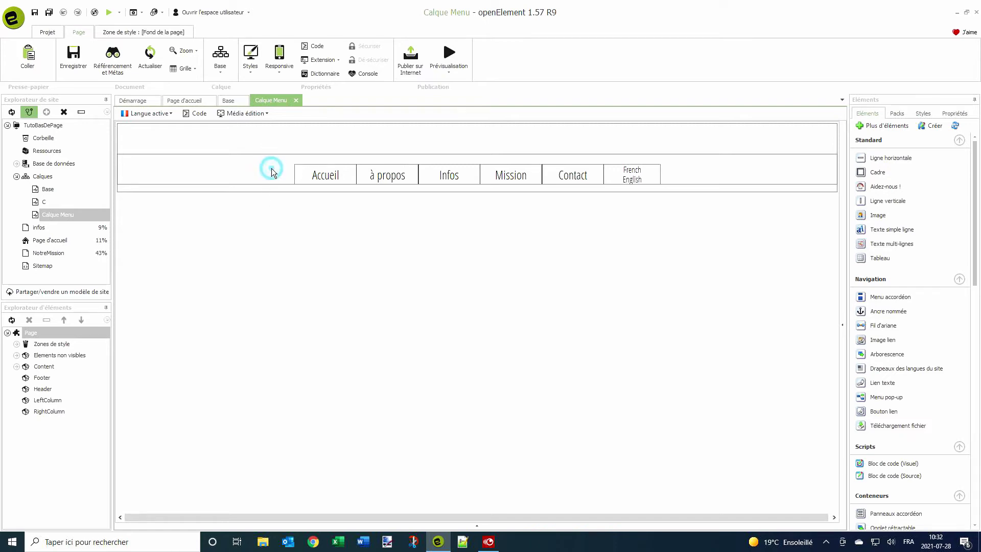
{"action": "left_click", "coordinate": [172, 170]}
{"action": "left_click_drag", "start_coordinate": [127, 164], "coordinate": [125, 130]}
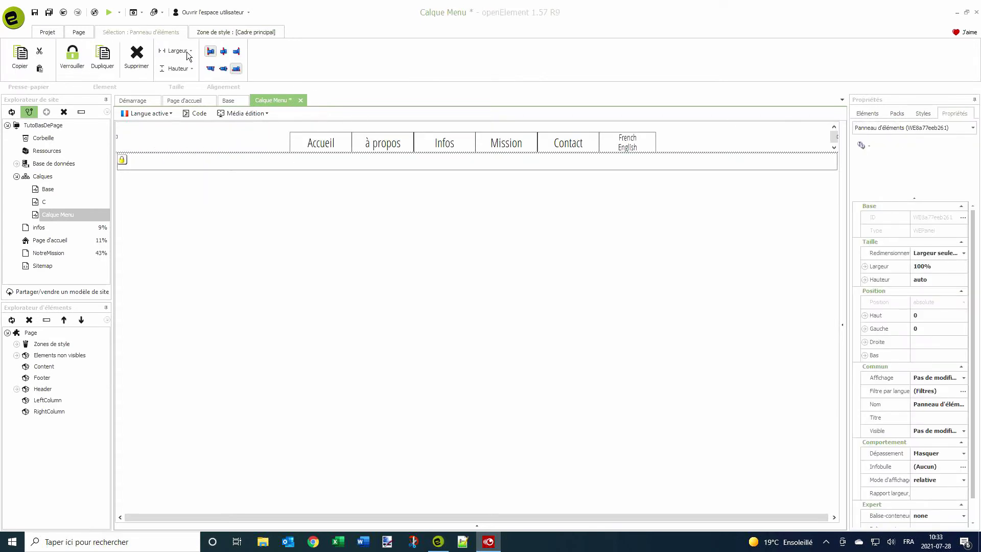
{"action": "left_click", "coordinate": [49, 12]}
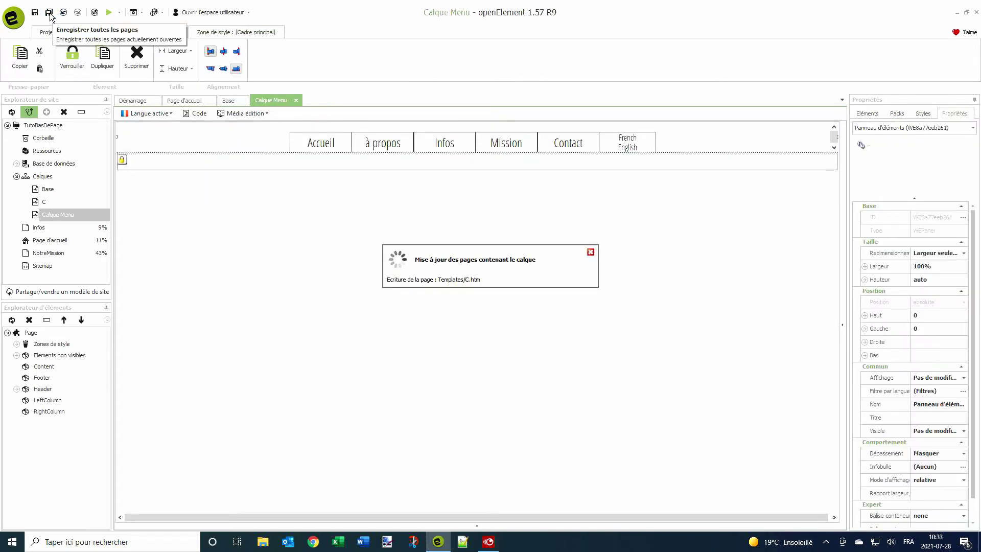
Step: Create a new layer named Calque Footer with Calque Menu as its associated layer
{"action": "left_click", "coordinate": [41, 176]}
{"action": "left_click", "coordinate": [45, 112]}
{"action": "left_click", "coordinate": [64, 138]}
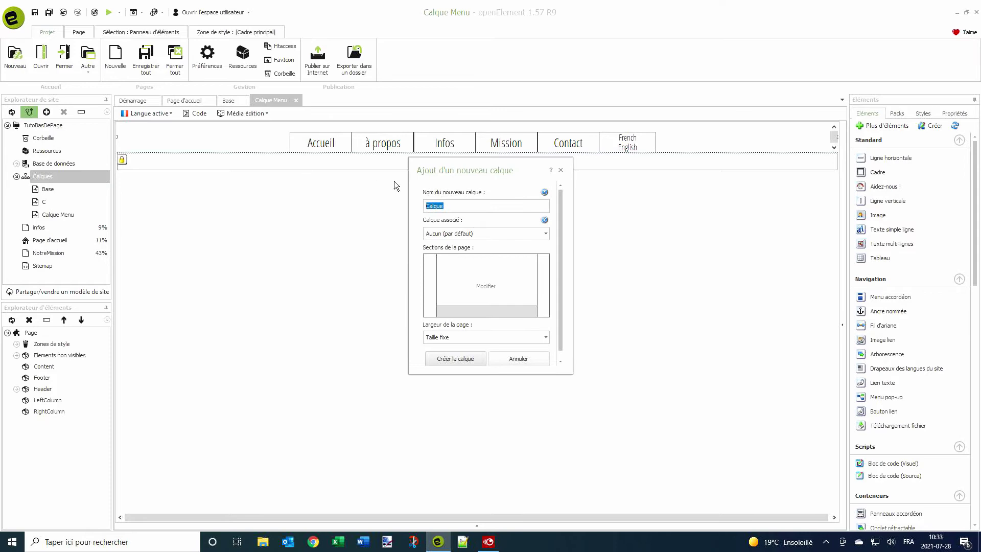
{"action": "left_click", "coordinate": [447, 207]}
{"action": "type", "text": "Footer"}
{"action": "left_click", "coordinate": [459, 234]}
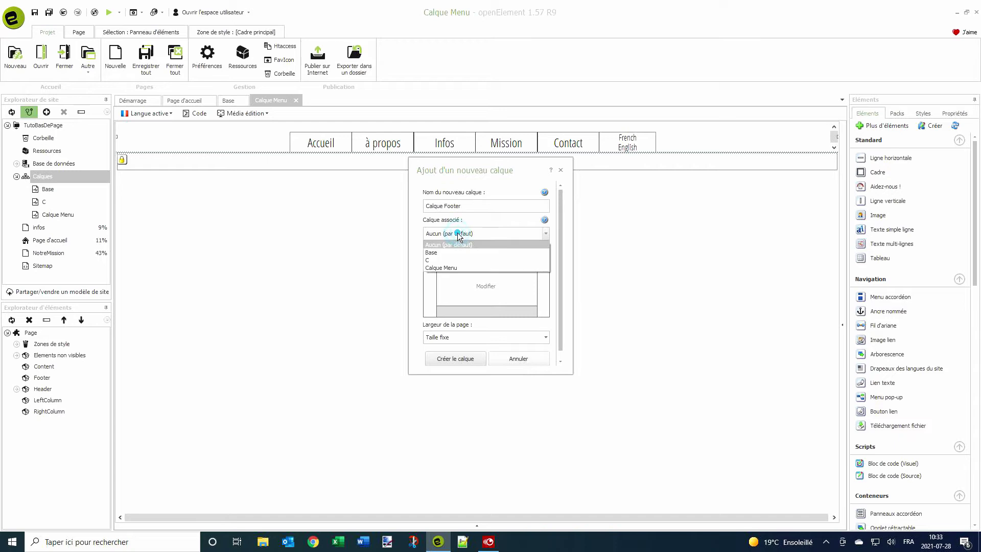
{"action": "left_click", "coordinate": [453, 268]}
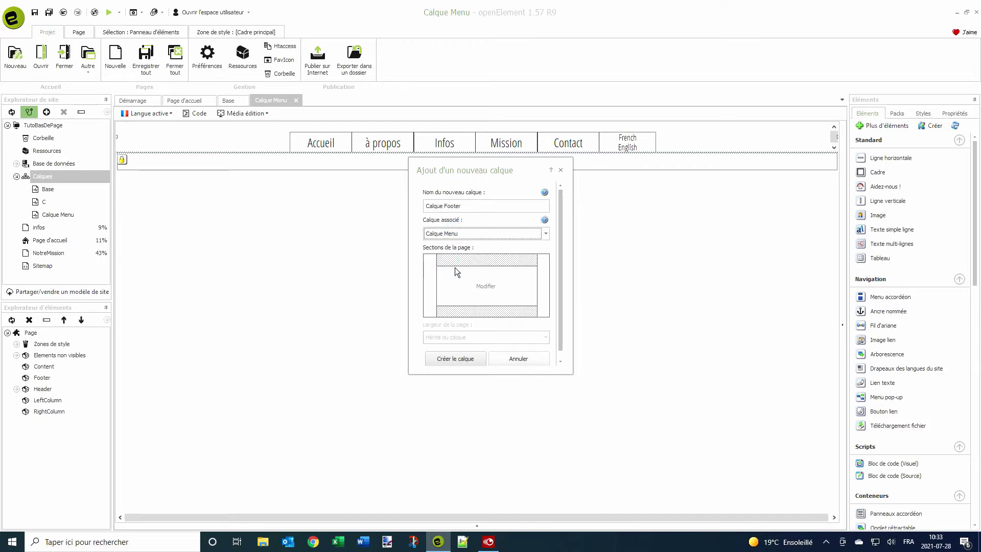
{"action": "left_click", "coordinate": [458, 360]}
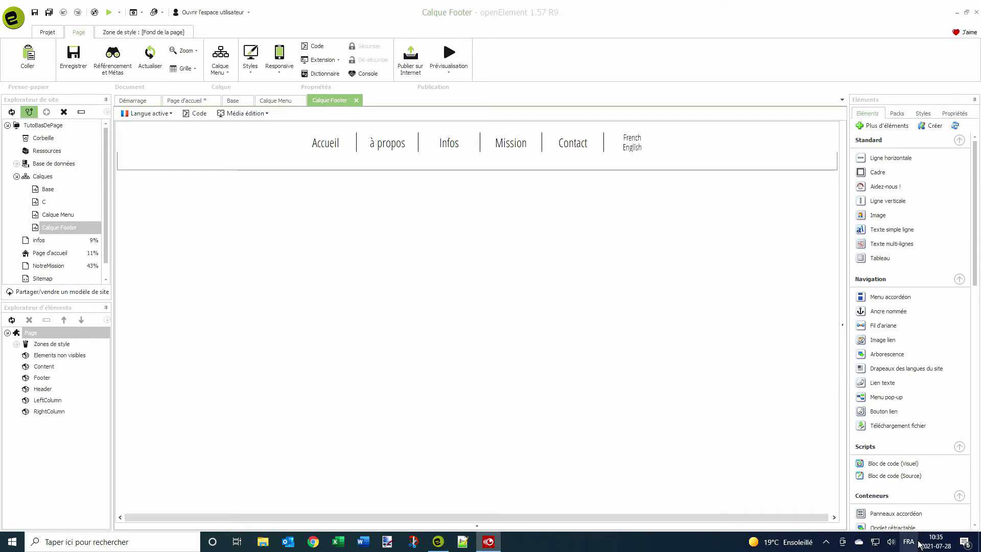
{"action": "scroll", "coordinate": [899, 500], "scroll_direction": "down", "scroll_amount": 3}
{"action": "left_click_drag", "start_coordinate": [894, 358], "coordinate": [506, 167]}
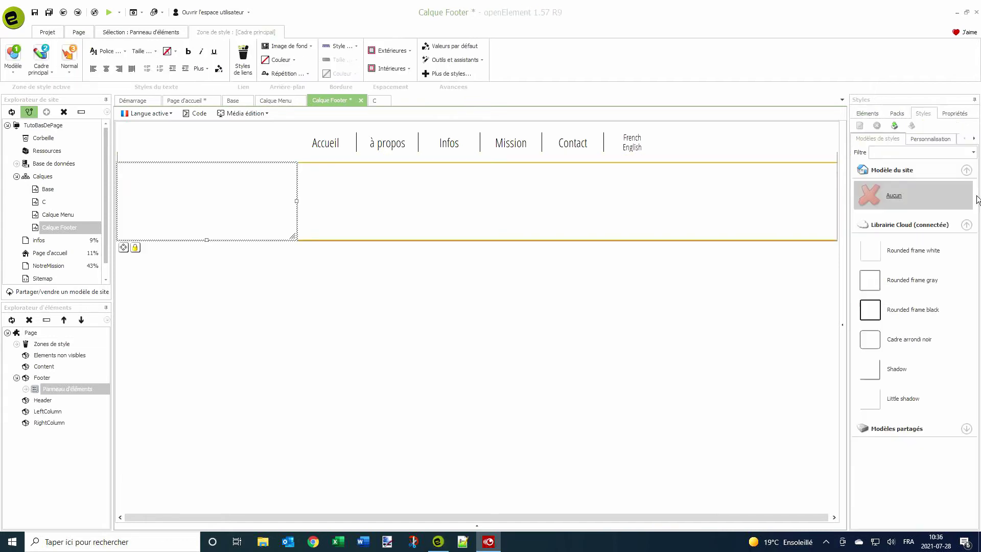
{"action": "left_click", "coordinate": [229, 191]}
{"action": "key", "text": "Delete"}
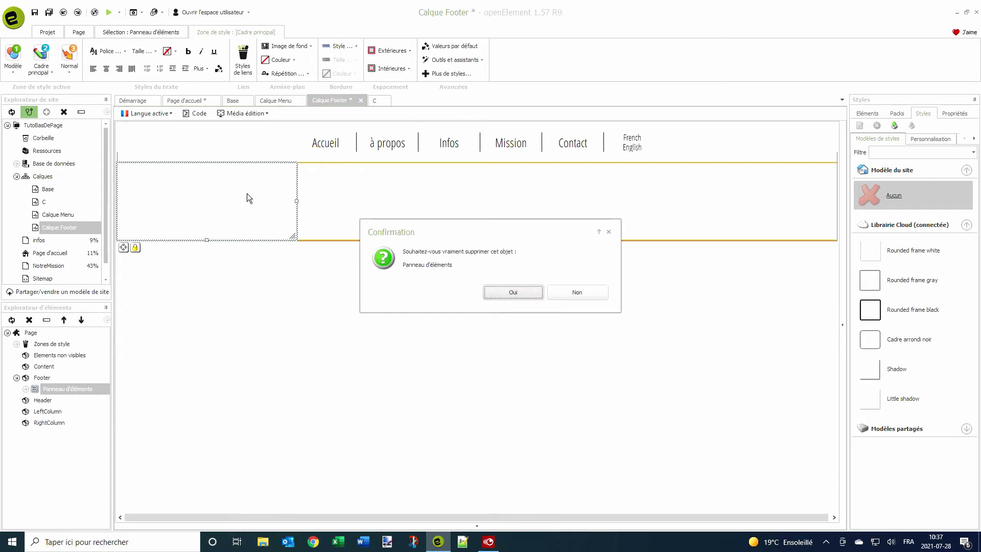
{"action": "left_click", "coordinate": [528, 296]}
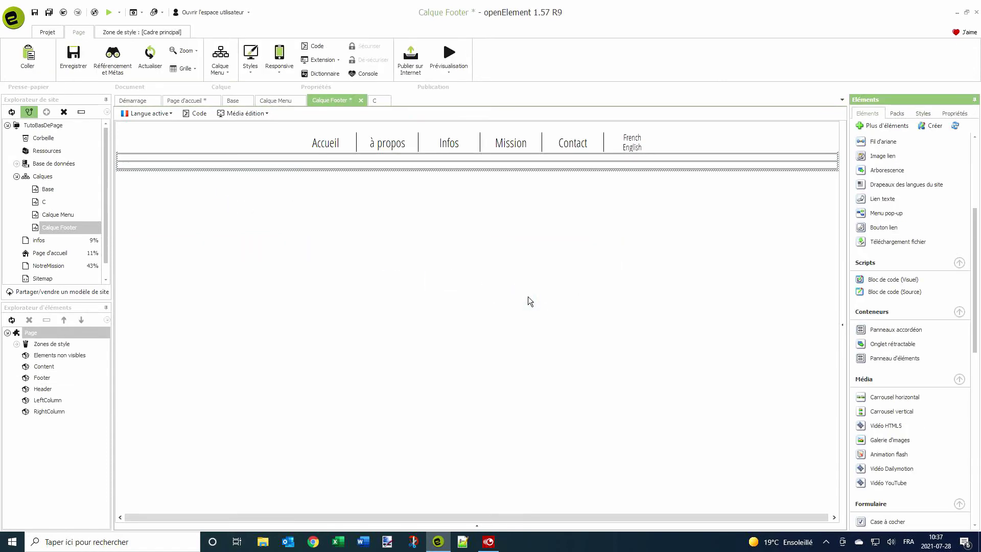
Step: Paste the black footer panel with links, chart and text into Calque Footer's bottom section, and save all pages
{"action": "key", "text": "ctrl+z"}
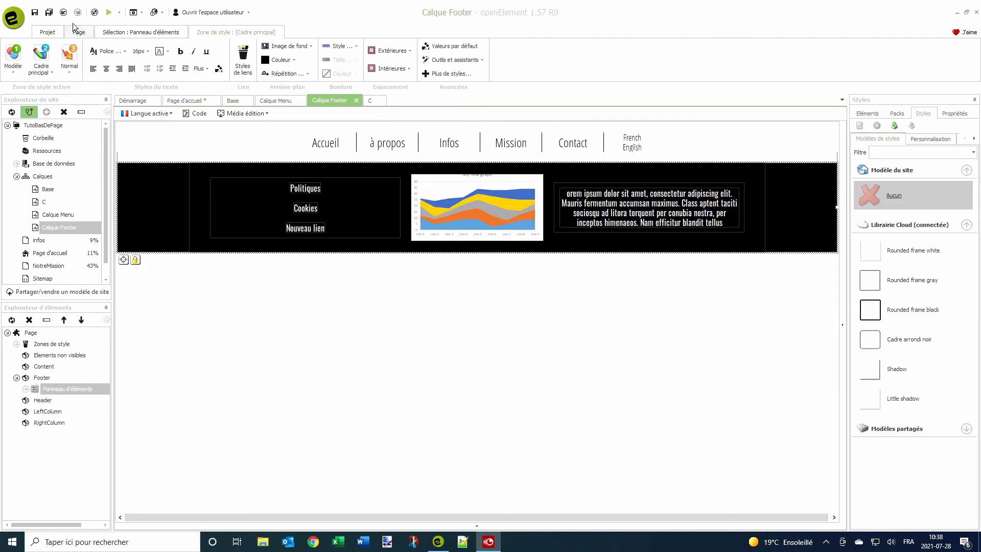
{"action": "left_click", "coordinate": [49, 13]}
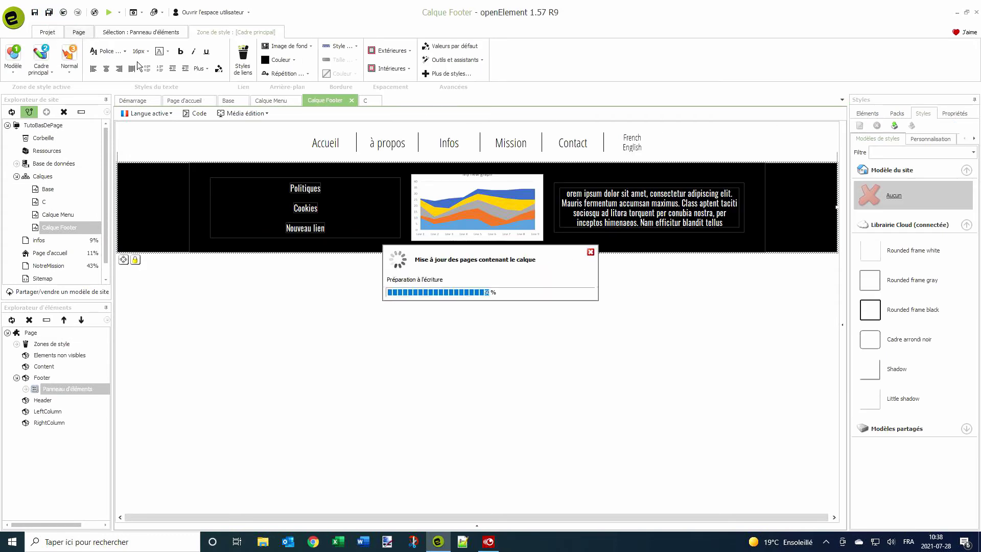
Step: Associate Page d'accueil with the Calque Footer layer and save the page
{"action": "left_click", "coordinate": [193, 101]}
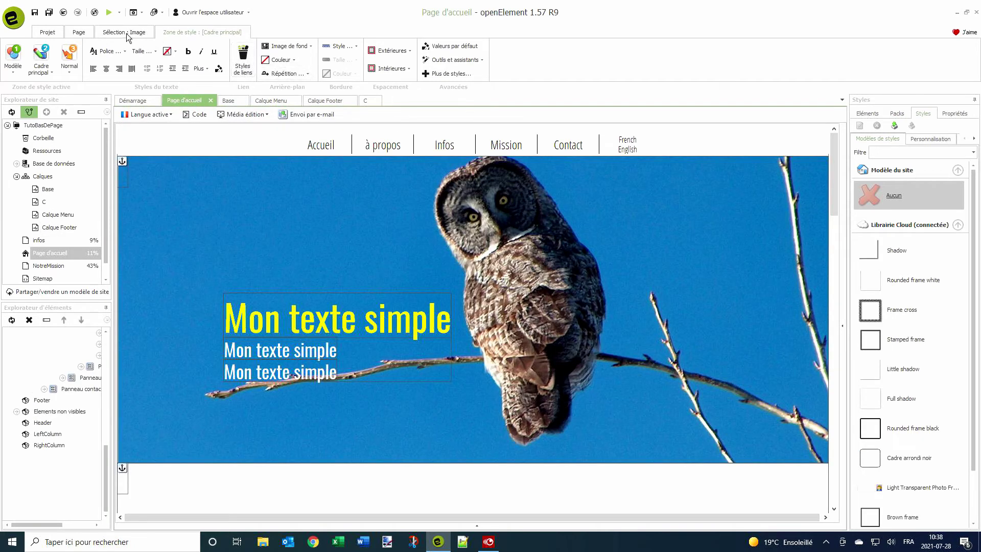
{"action": "left_click", "coordinate": [79, 32]}
{"action": "left_click", "coordinate": [253, 66]}
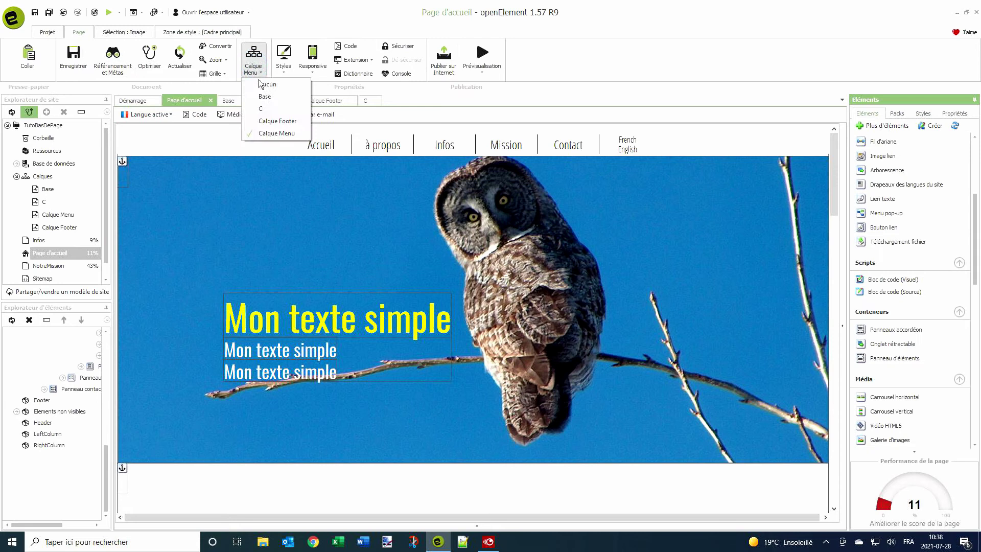
{"action": "left_click", "coordinate": [268, 118]}
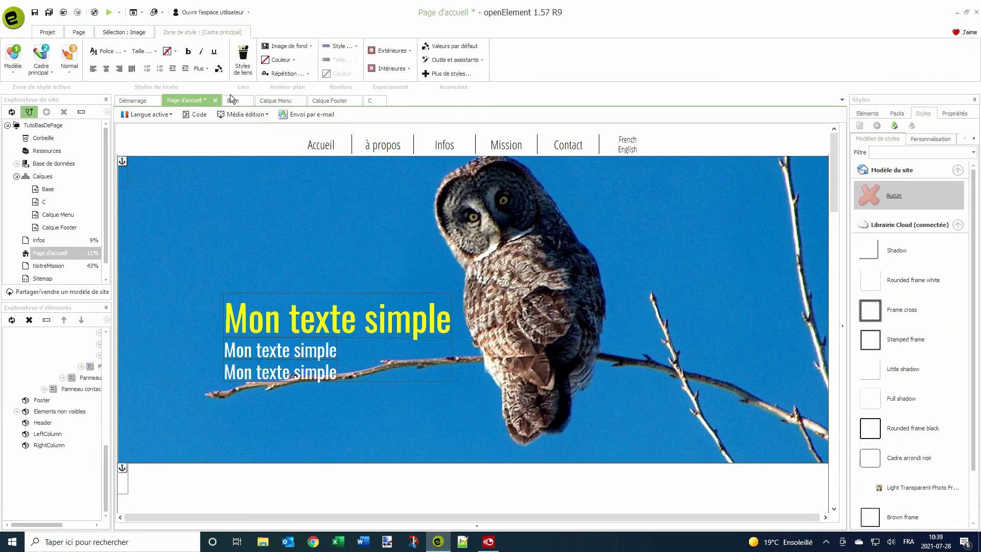
{"action": "left_click", "coordinate": [64, 13]}
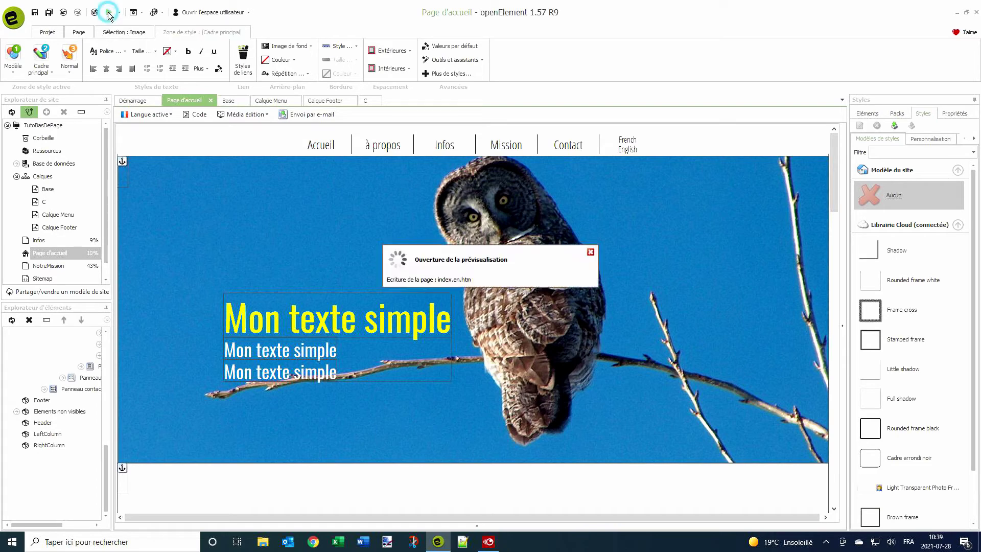
Step: Preview the home page in the browser and check the footer below its Contact section
{"action": "left_click", "coordinate": [108, 14]}
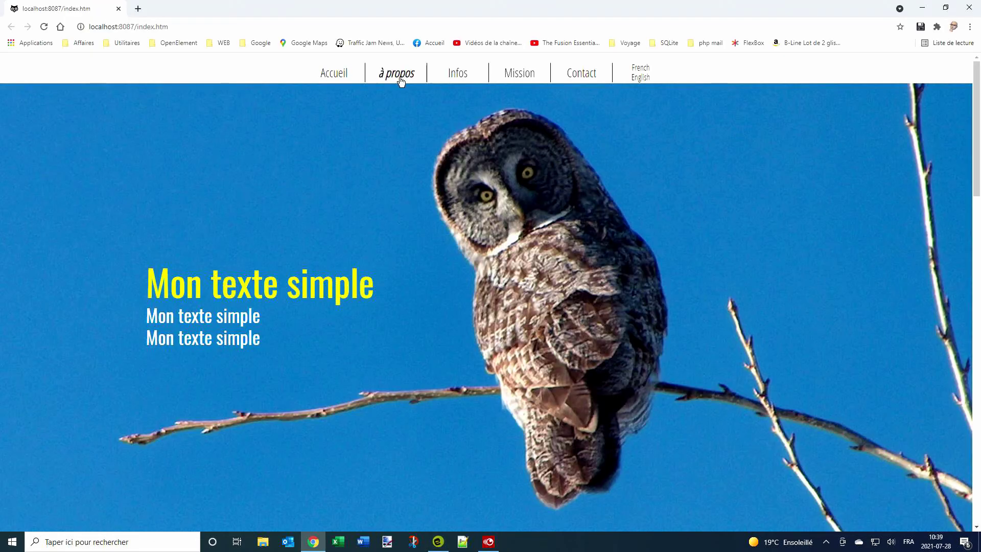
{"action": "left_click", "coordinate": [588, 81]}
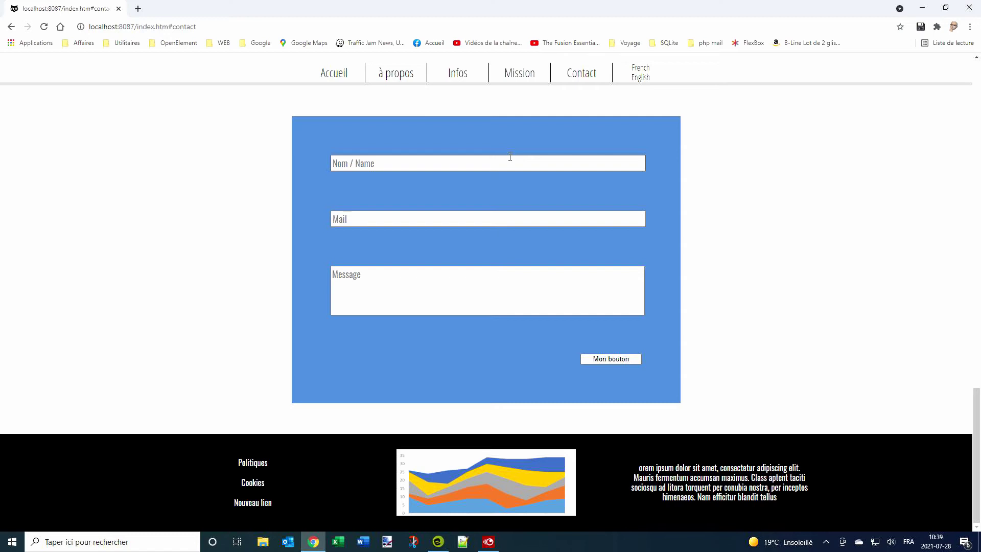
{"action": "left_click", "coordinate": [969, 7]}
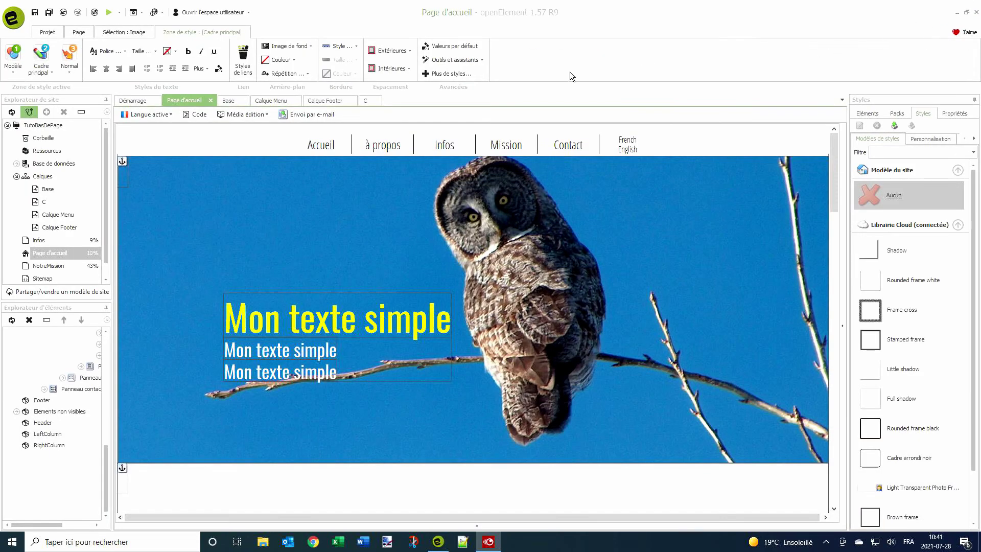
Step: Open the infos page, associate it with the Calque Footer layer and save it
{"action": "double_click", "coordinate": [39, 242]}
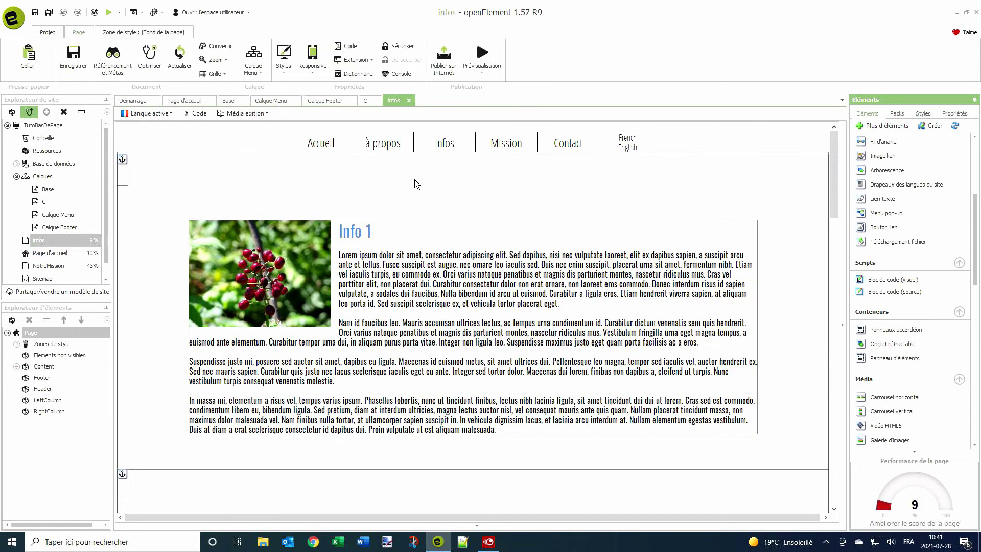
{"action": "left_click", "coordinate": [262, 73]}
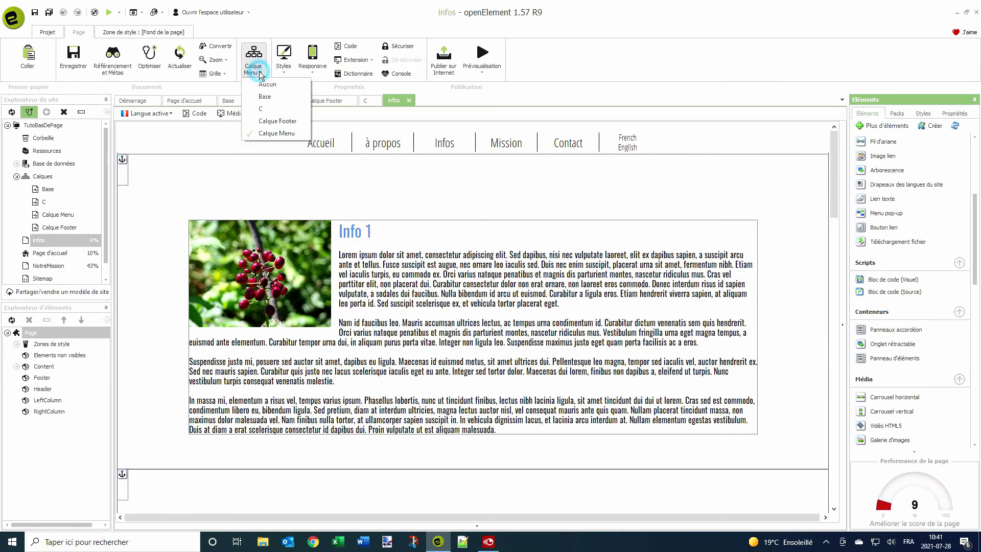
{"action": "left_click", "coordinate": [267, 121]}
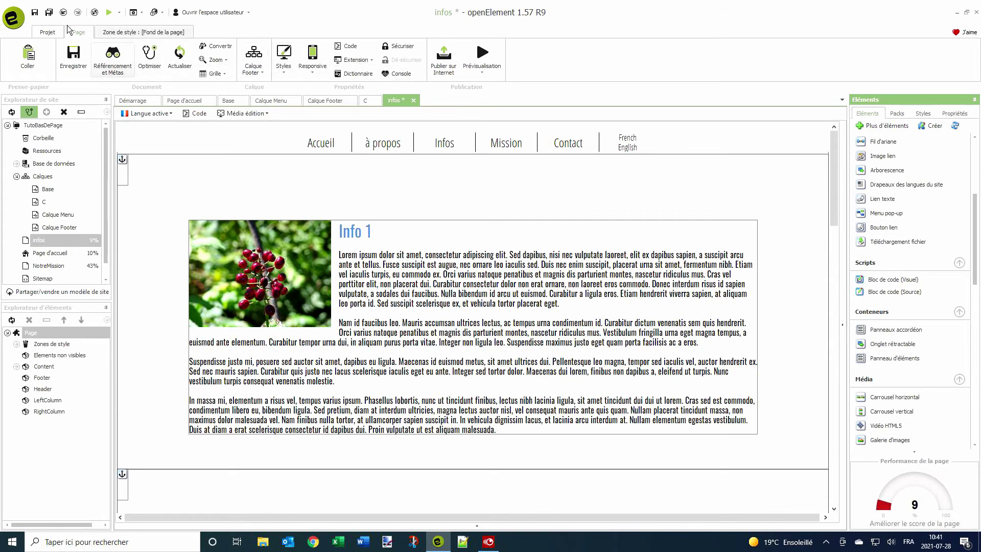
{"action": "left_click", "coordinate": [35, 12]}
Step: Preview the infos page in the browser and check its footer at the end of the page
{"action": "left_click", "coordinate": [482, 54]}
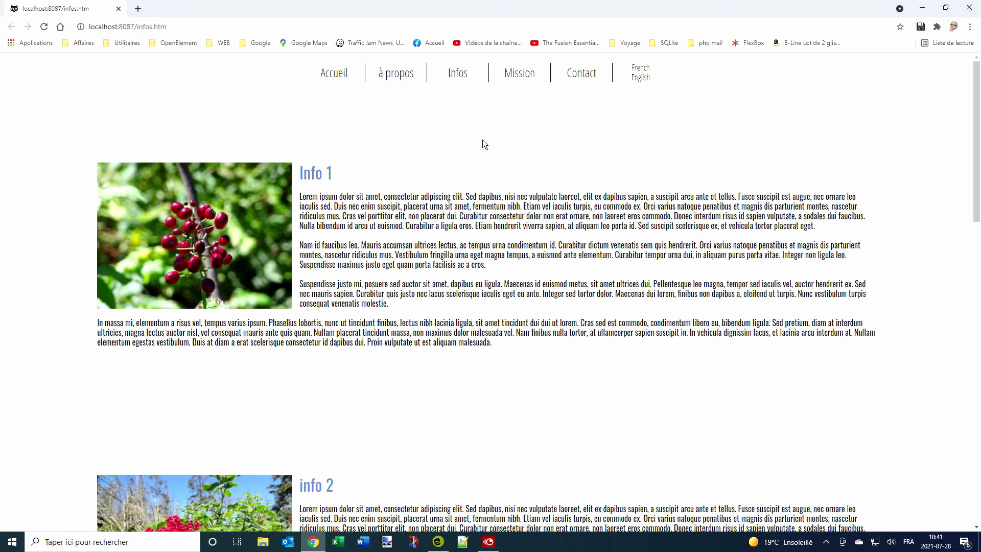
{"action": "scroll", "coordinate": [482, 140], "scroll_direction": "down", "scroll_amount": 15}
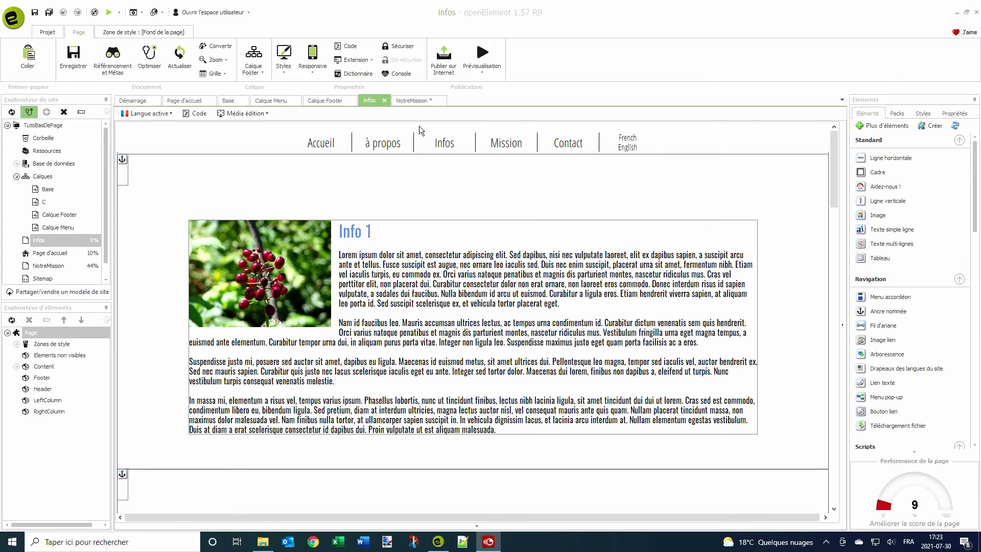
Step: Preview the NotreMission page in the browser and check where its footer sits in the window
{"action": "left_click", "coordinate": [410, 102]}
{"action": "left_click", "coordinate": [483, 54]}
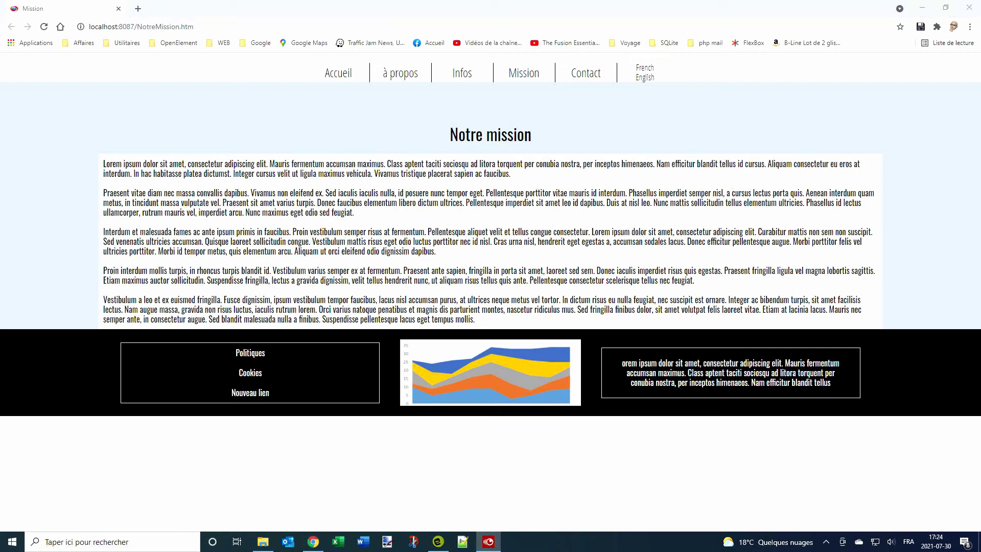
{"action": "left_click", "coordinate": [972, 5]}
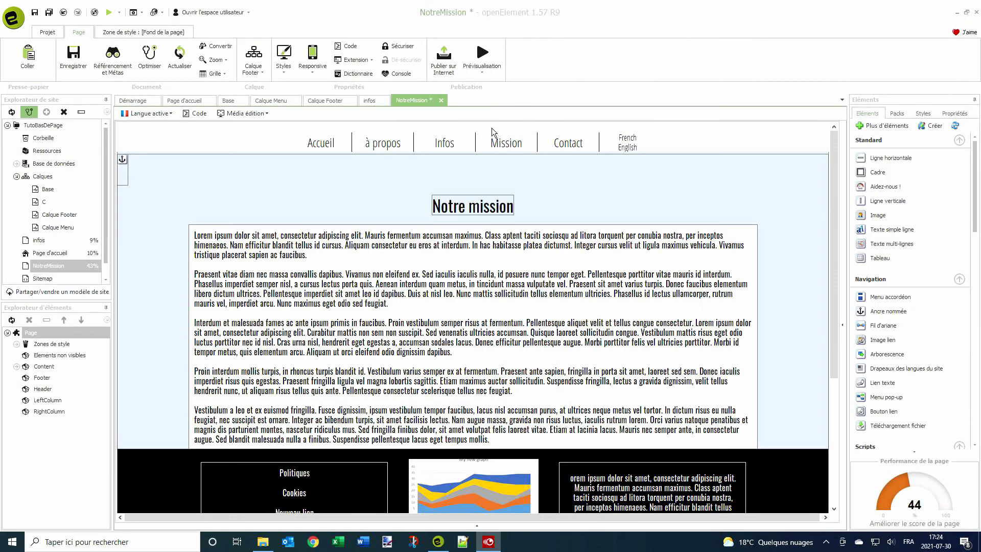
Step: Add a Javascript code block named action at EndBody in Calque Footer, containing the fullScreenMinimum script that sets the content's min-height on ready and resize
{"action": "left_click", "coordinate": [326, 100]}
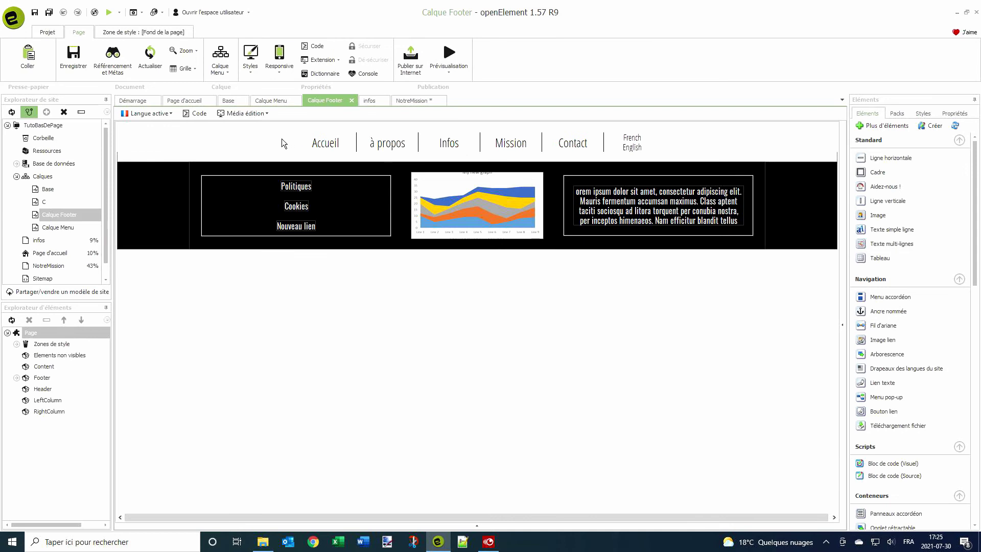
{"action": "left_click", "coordinate": [198, 114]}
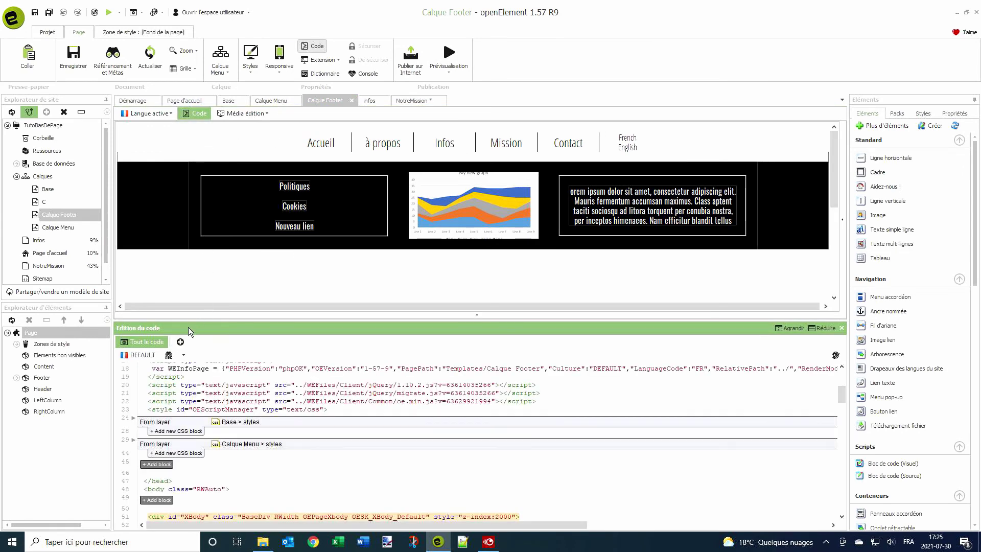
{"action": "left_click", "coordinate": [179, 342]}
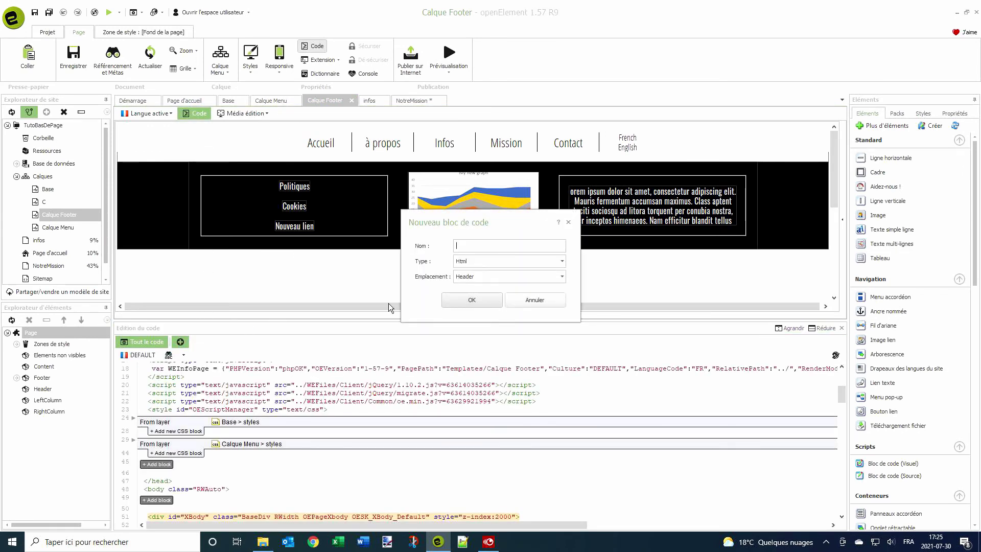
{"action": "type", "text": "action"}
{"action": "left_click", "coordinate": [484, 260]}
{"action": "left_click", "coordinate": [483, 279]}
{"action": "left_click", "coordinate": [476, 280]}
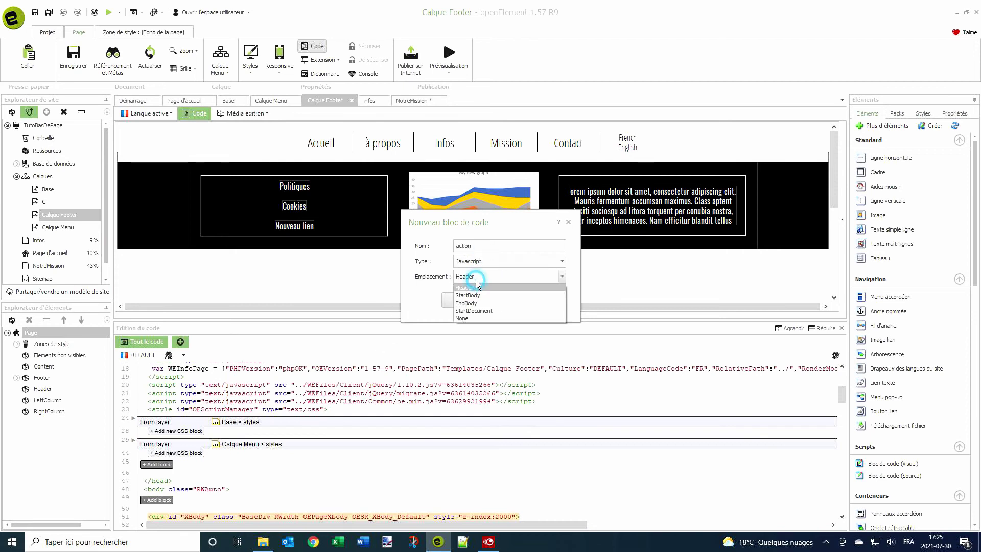
{"action": "left_click", "coordinate": [465, 303]}
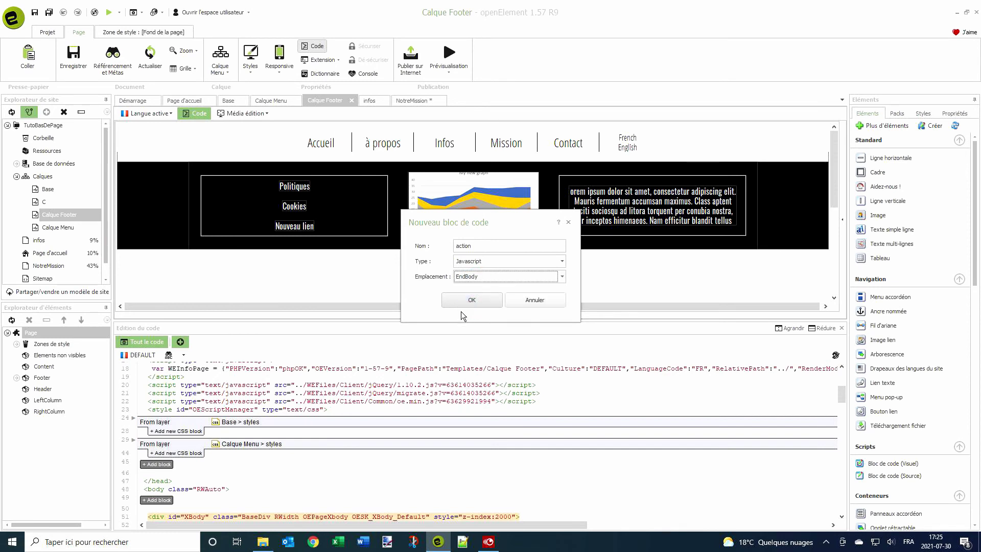
{"action": "left_click", "coordinate": [466, 302]}
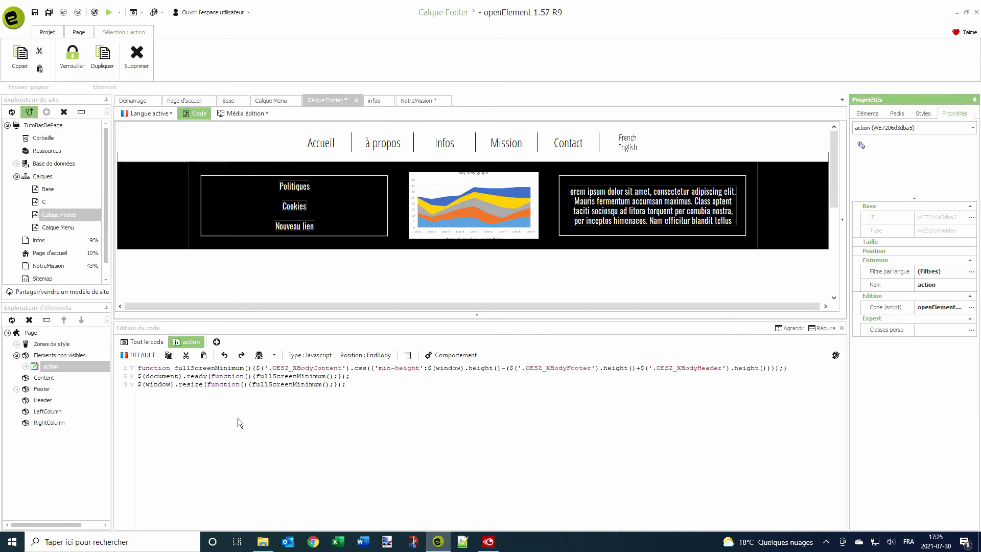
Step: Close the code editor and save the Calque Footer layer along with all open pages
{"action": "left_click", "coordinate": [841, 327]}
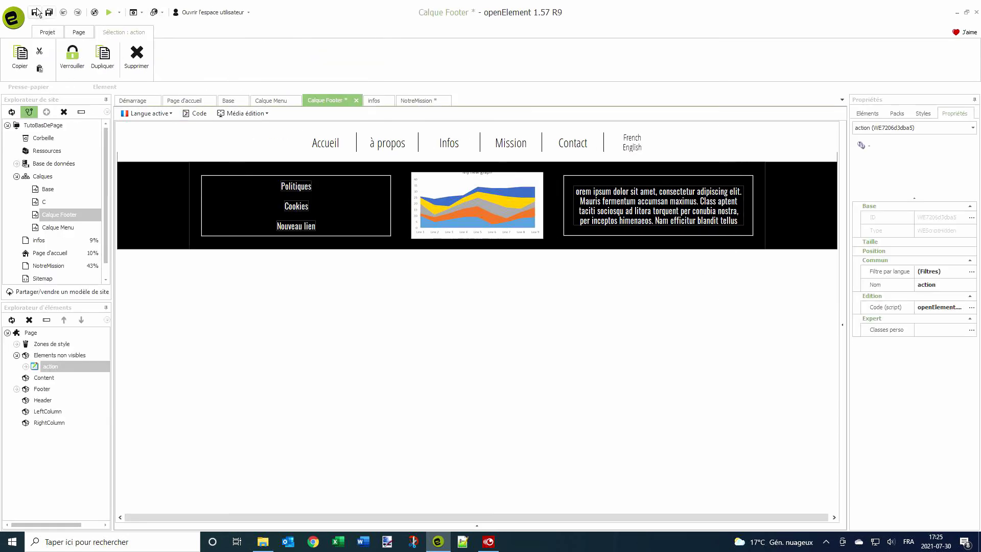
{"action": "left_click", "coordinate": [35, 12]}
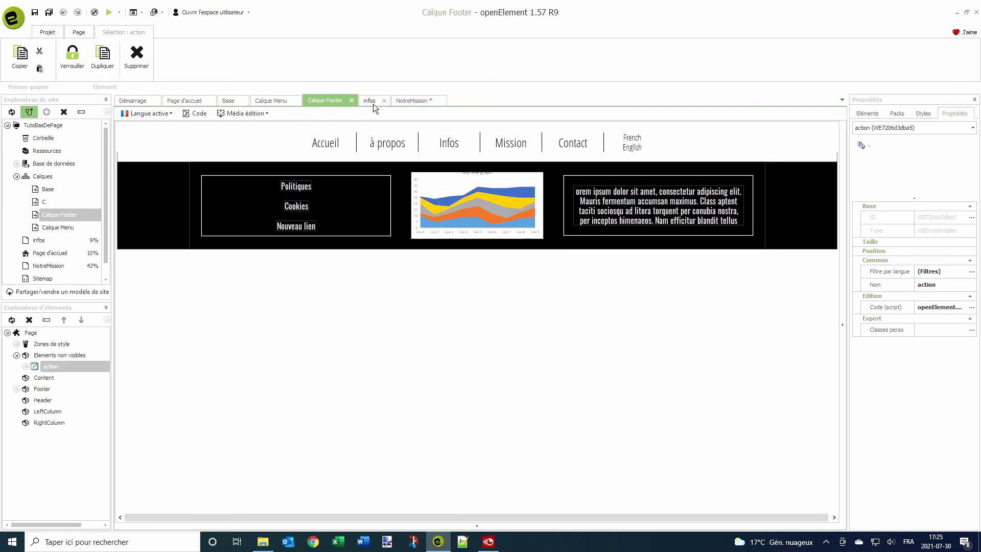
{"action": "left_click", "coordinate": [49, 12]}
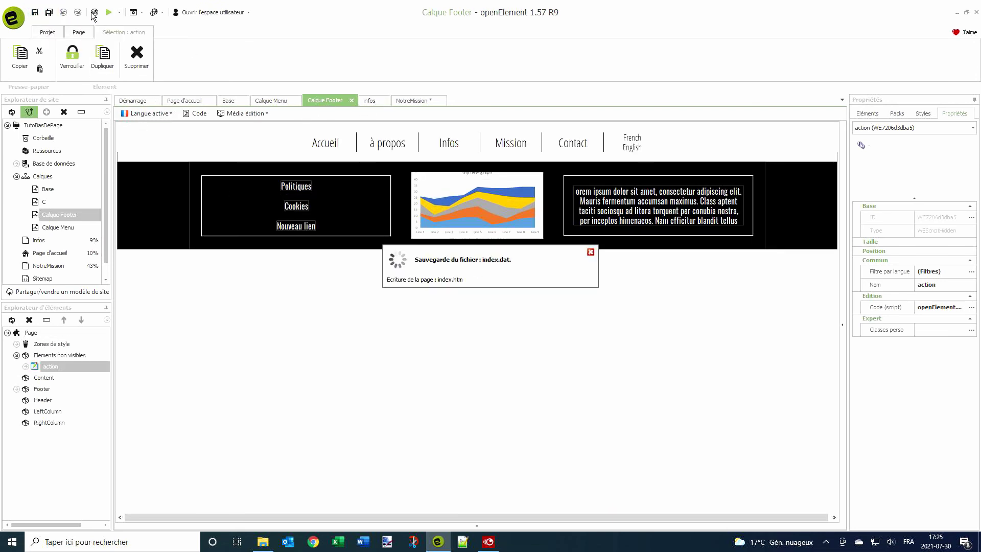
{"action": "left_click", "coordinate": [95, 12]}
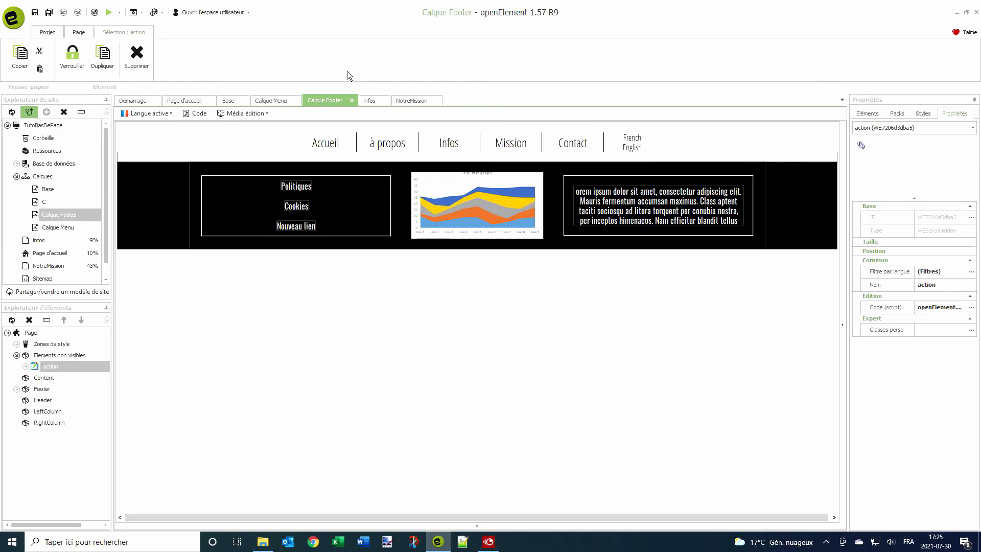
Step: Preview the NotreMission page again to check the footer position with the layer's script applied
{"action": "left_click", "coordinate": [396, 101]}
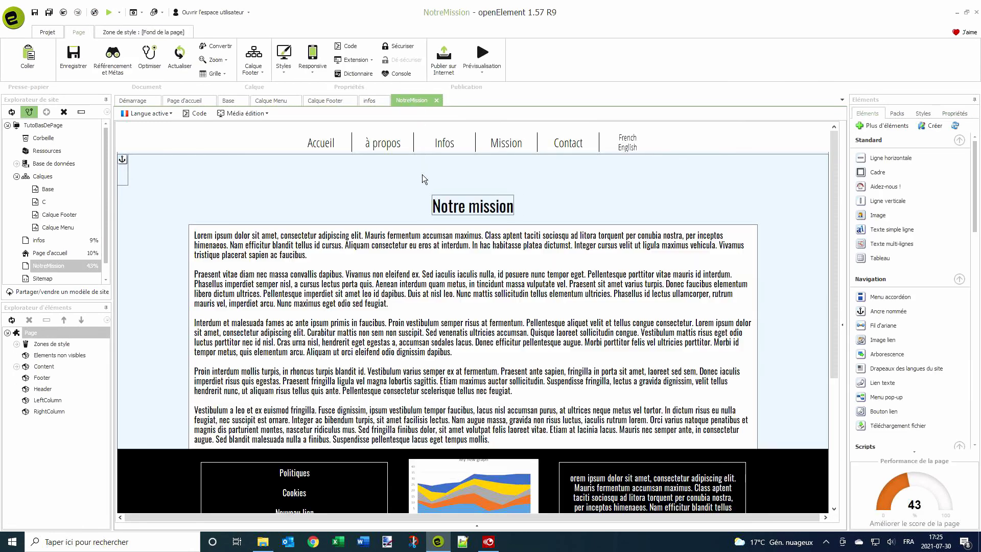
{"action": "left_click", "coordinate": [483, 56]}
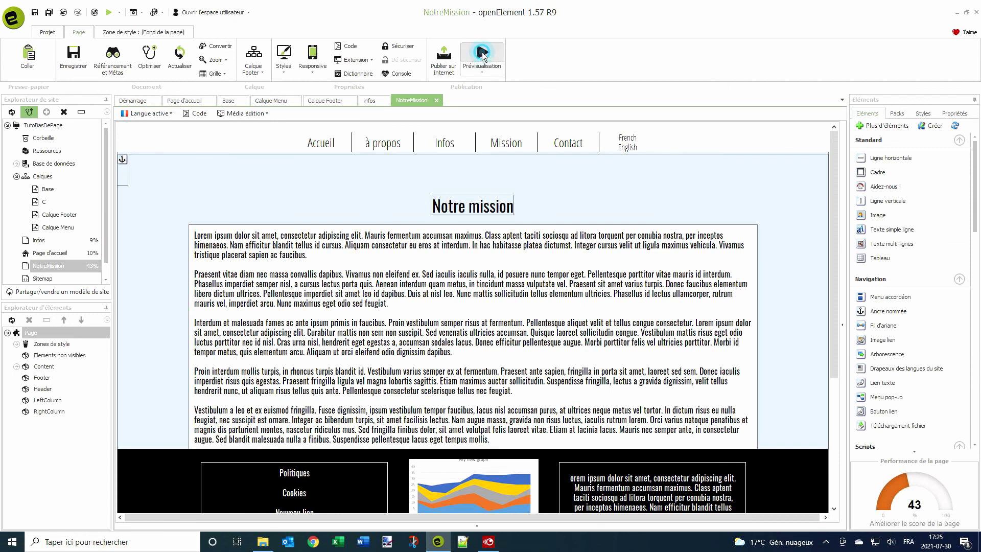